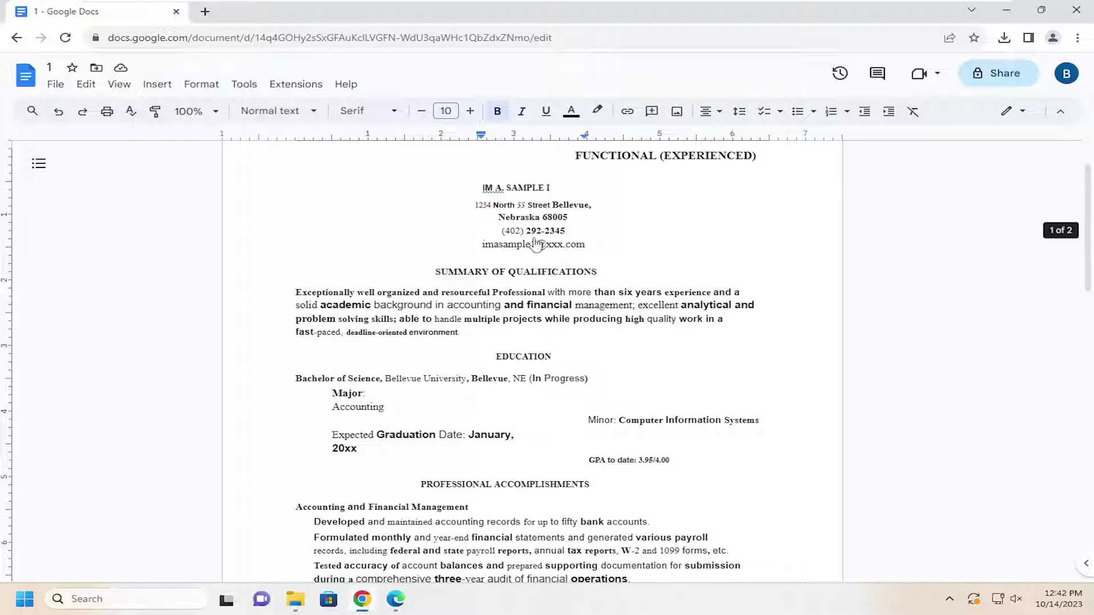
Bring up the context menu on the word 'excellent' in the summary of qualifications.
{"action": "left_click", "coordinate": [593, 306]}
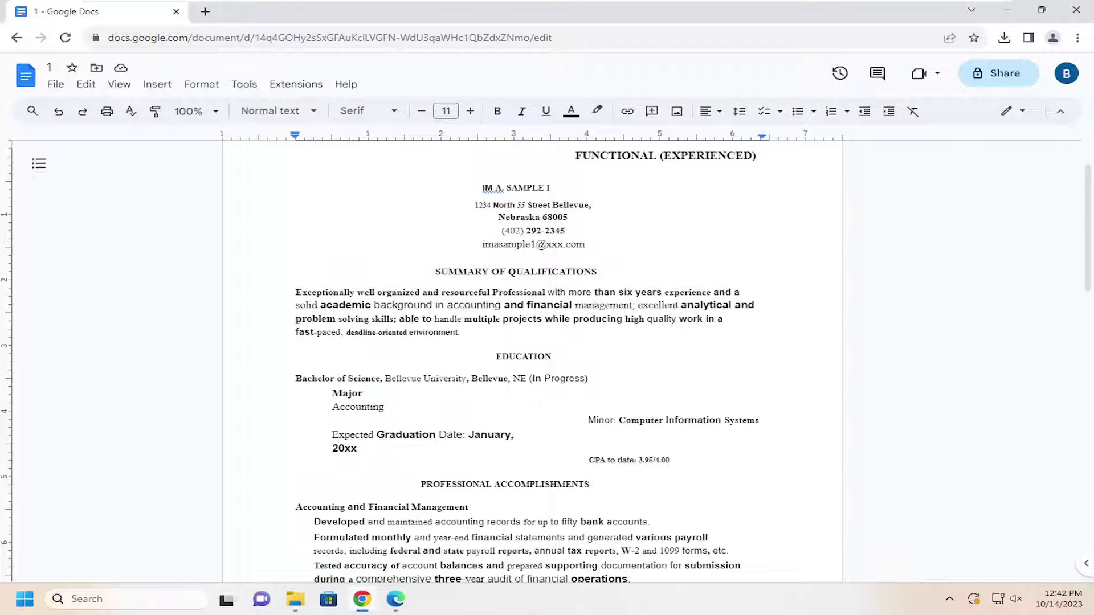
{"action": "right_click", "coordinate": [639, 265]}
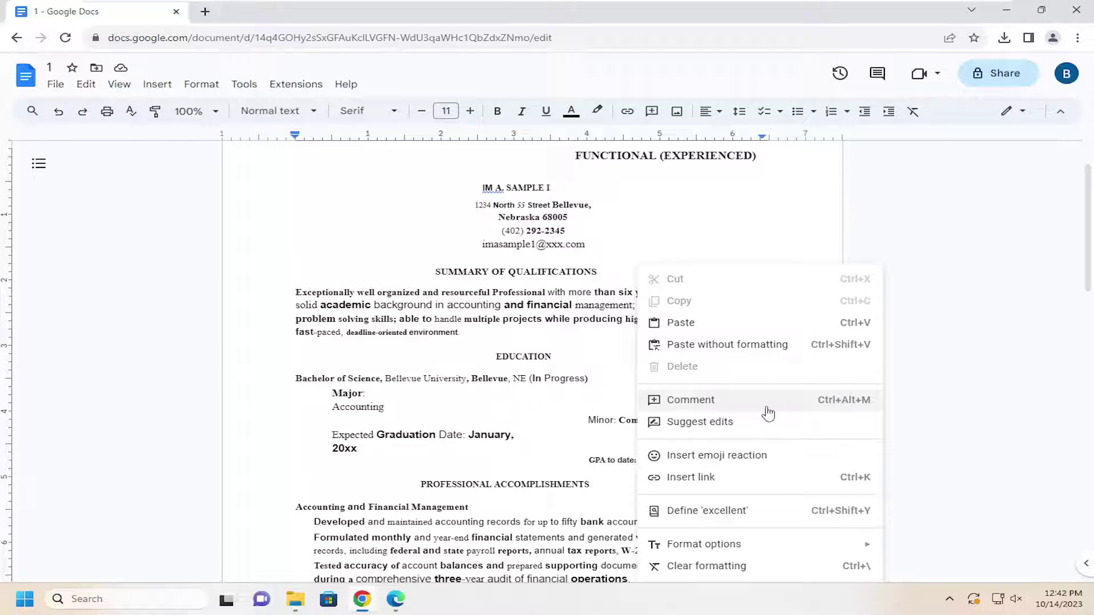
Post the comment 'Insert comment here' on the word 'excellent'.
{"action": "left_click", "coordinate": [748, 402]}
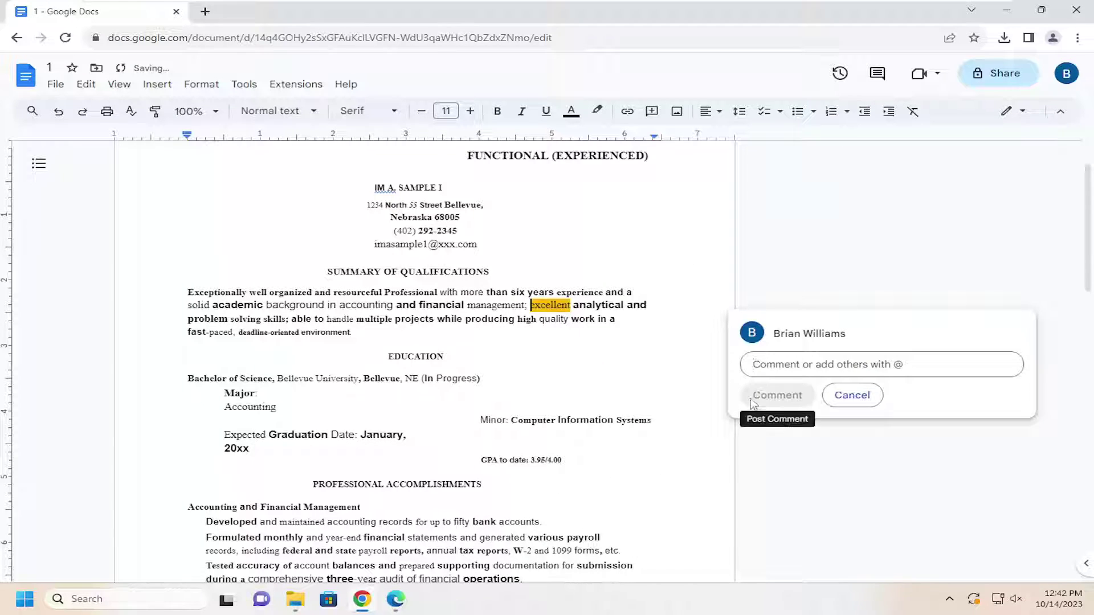
{"action": "type", "text": "Insert comment here"}
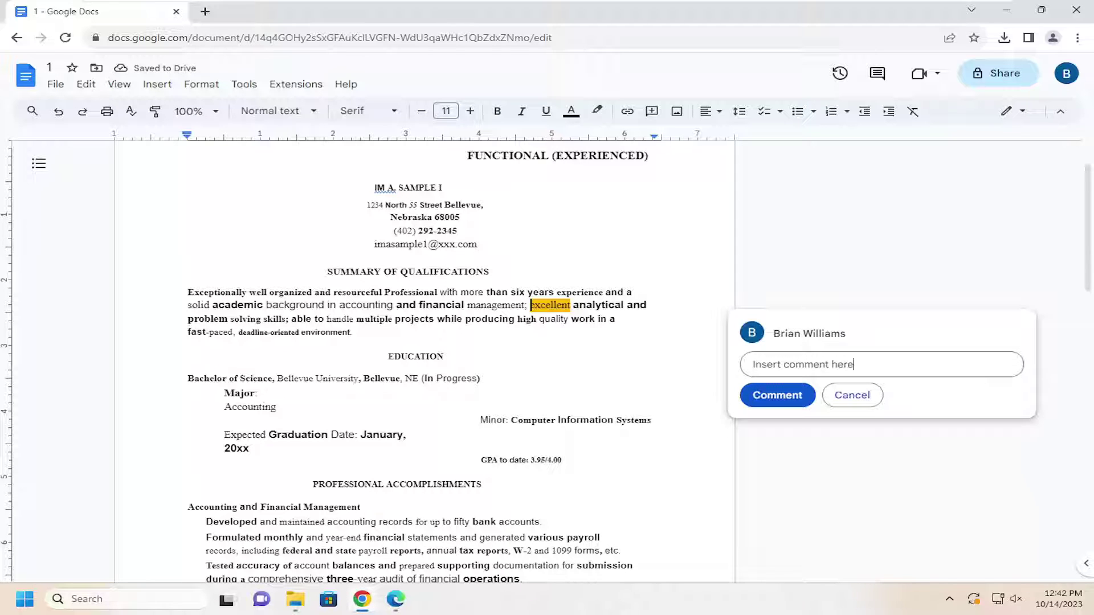
{"action": "left_click", "coordinate": [776, 394]}
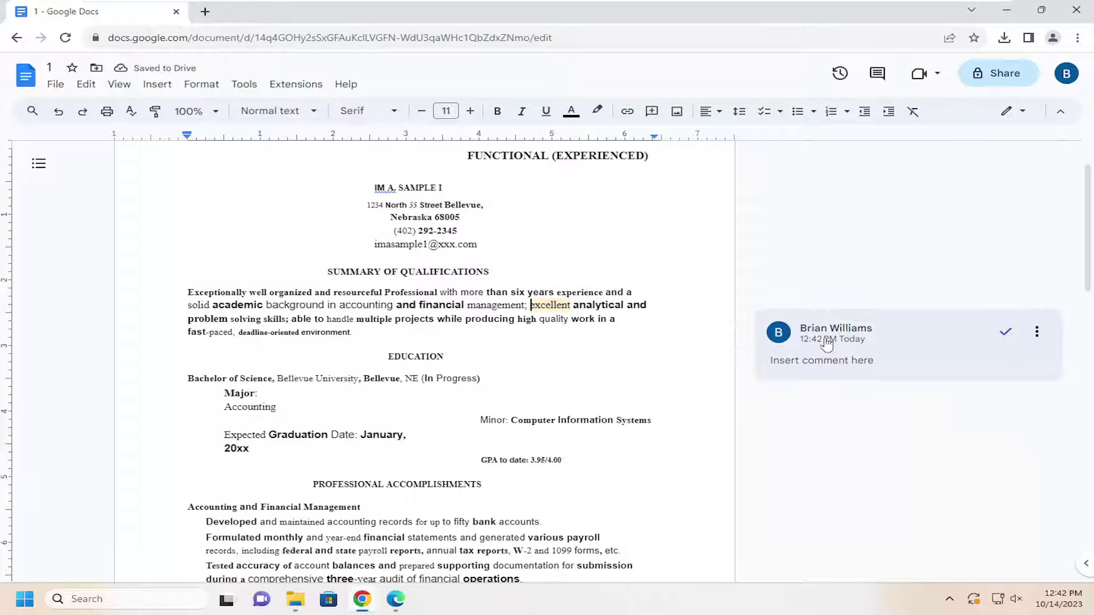
{"action": "left_click", "coordinate": [1037, 331]}
{"action": "mouse_move", "coordinate": [906, 342]}
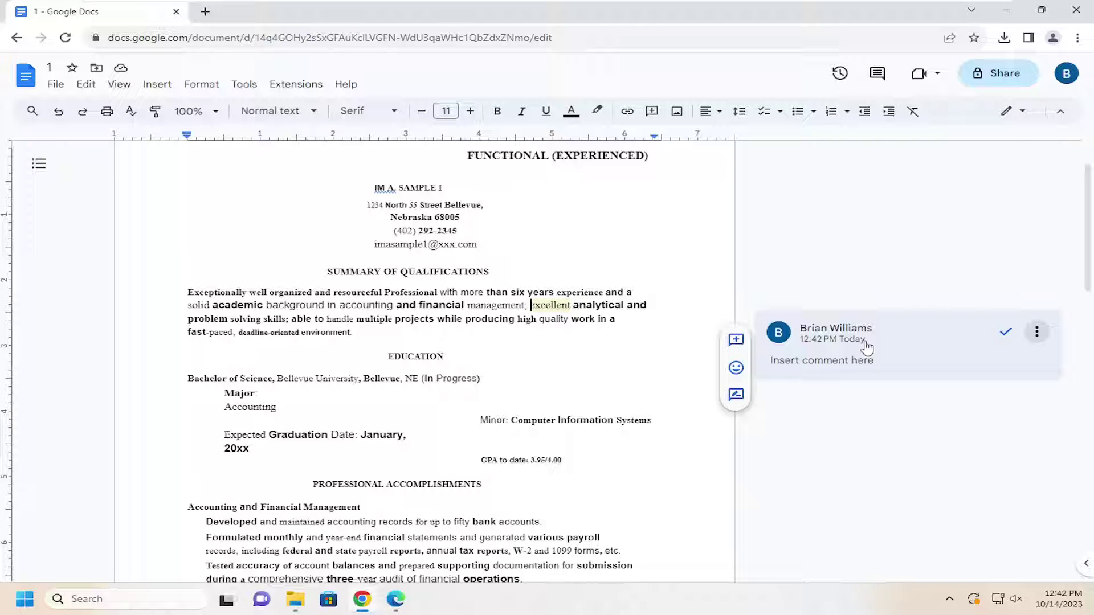
{"action": "left_click", "coordinate": [1037, 331]}
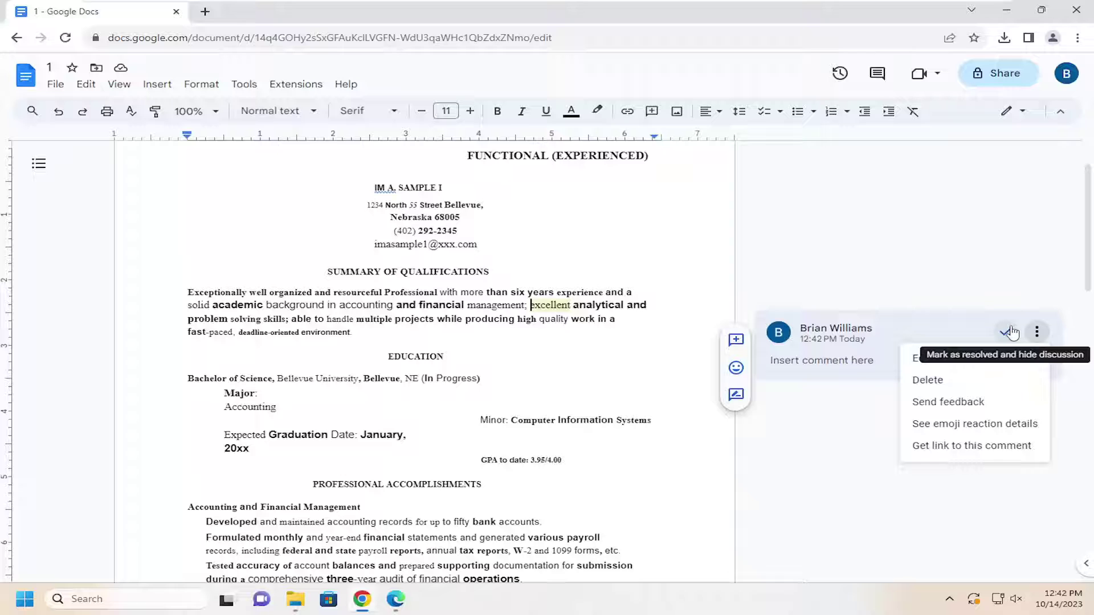
{"action": "left_click", "coordinate": [821, 360]}
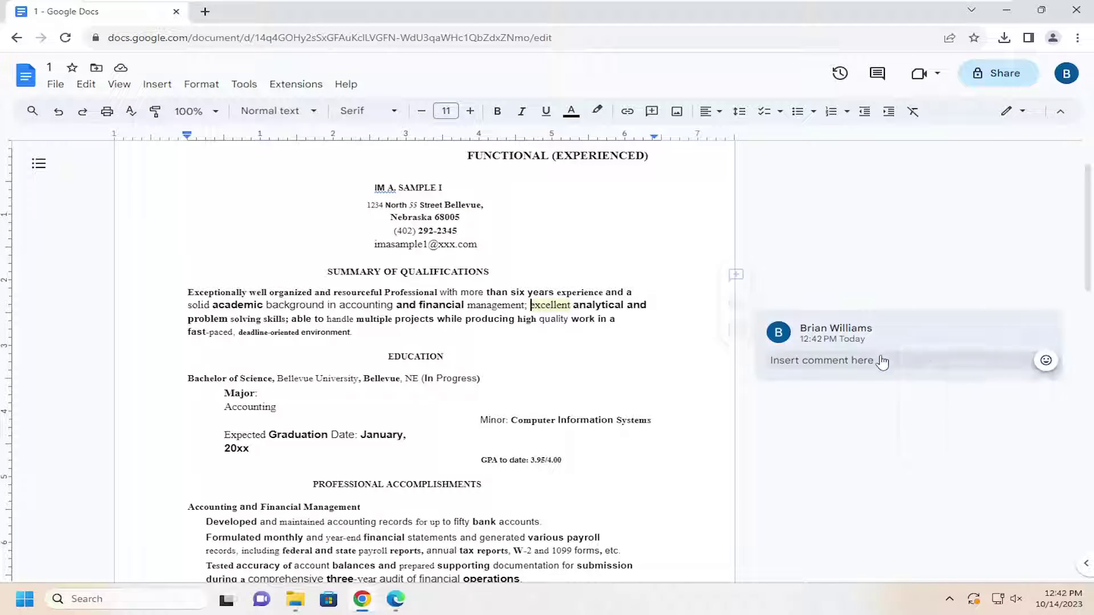
{"action": "left_click", "coordinate": [1037, 332]}
Mark the 'excellent' comment as resolved, then place the cursor back in the document.
{"action": "left_click", "coordinate": [855, 471]}
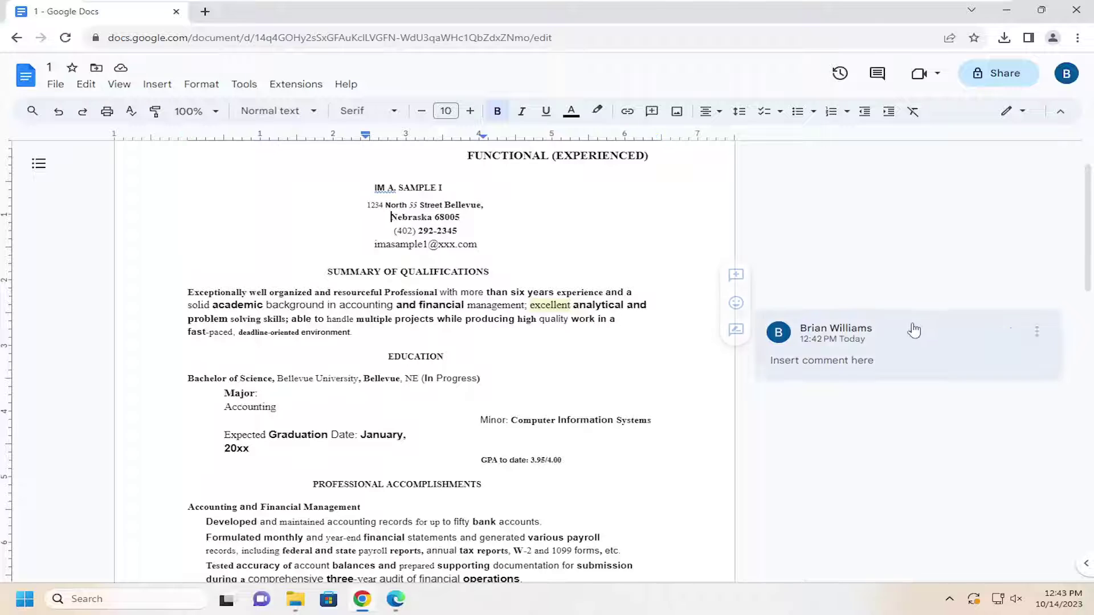
{"action": "left_click", "coordinate": [1004, 330]}
{"action": "left_click", "coordinate": [554, 357]}
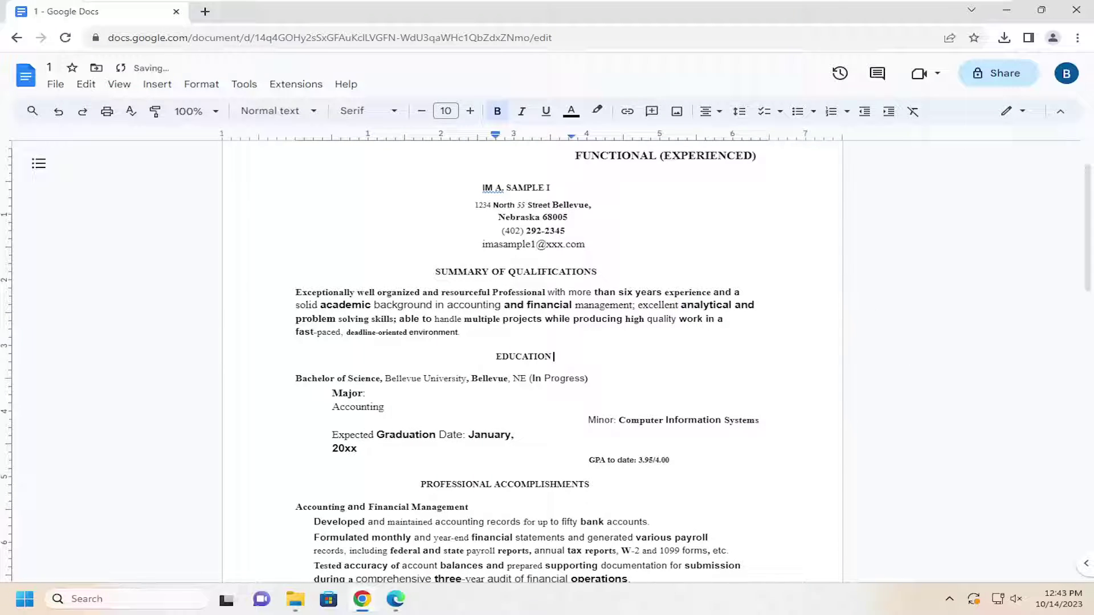